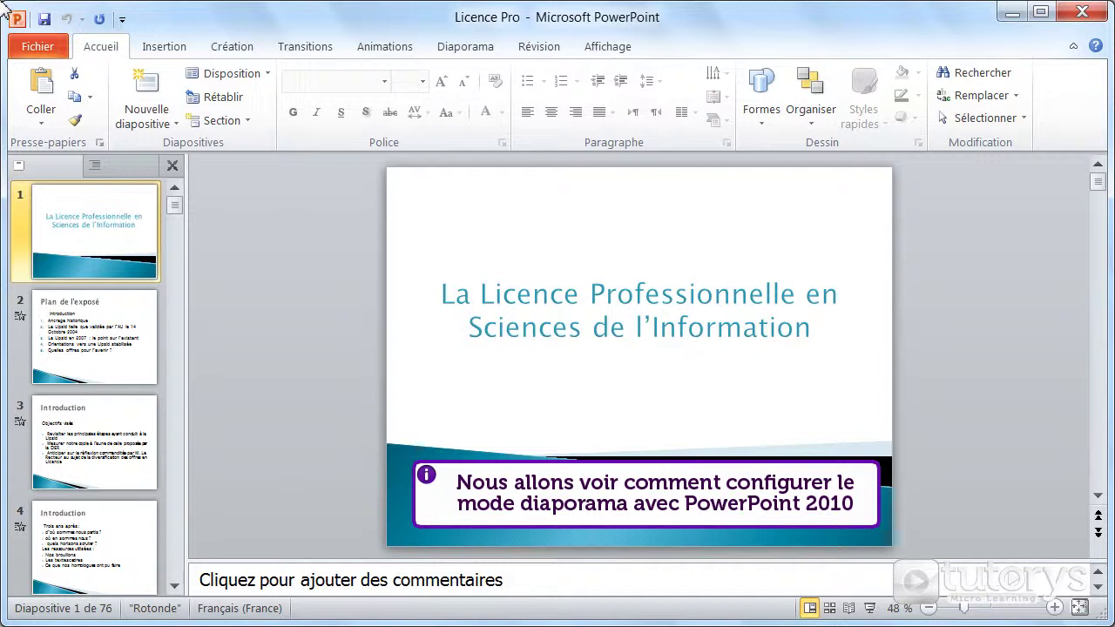
# Switch to the Diaporama ribbon tab of the 76-slide Licence Pro presentation.
pyautogui.click(481, 53)
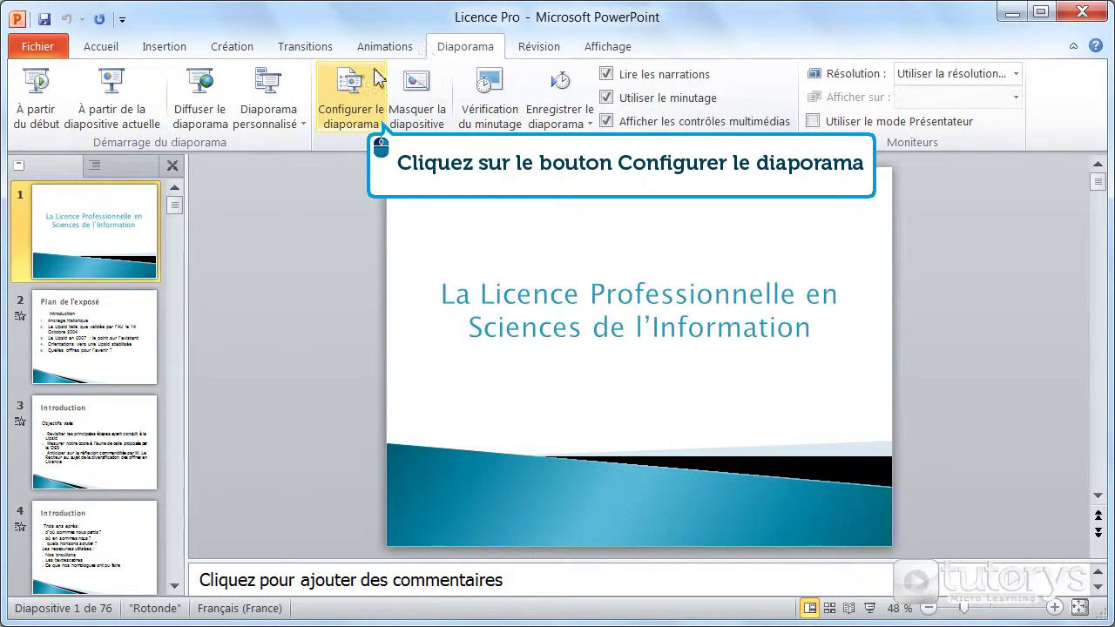
# In Paramètres du diaporama, restrict the show to slides from 1 to 2.
pyautogui.click(354, 112)
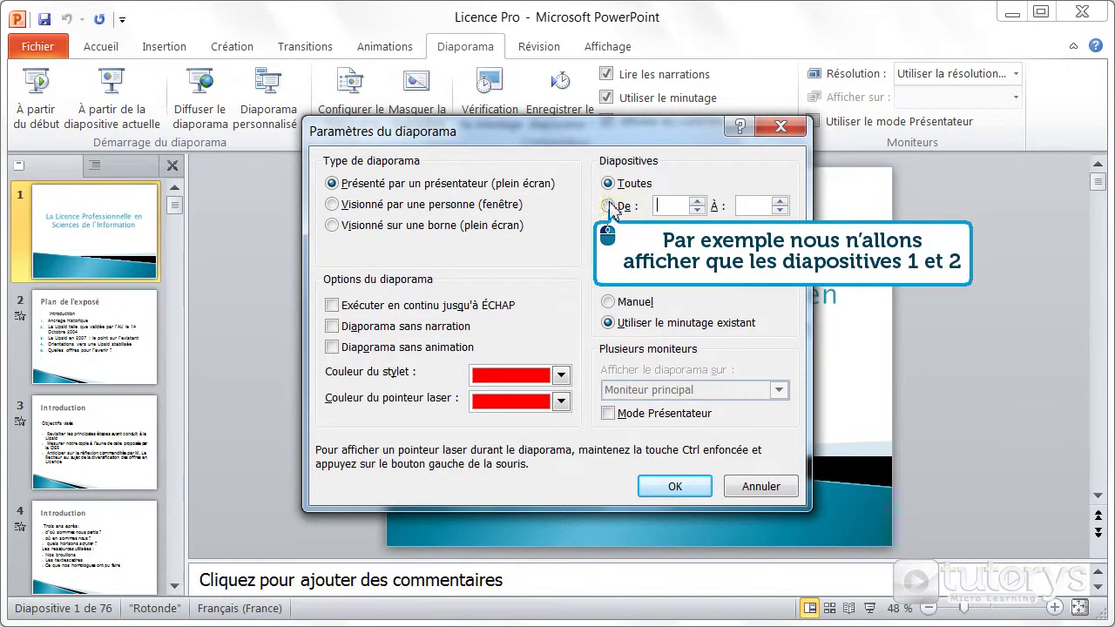
pyautogui.click(610, 206)
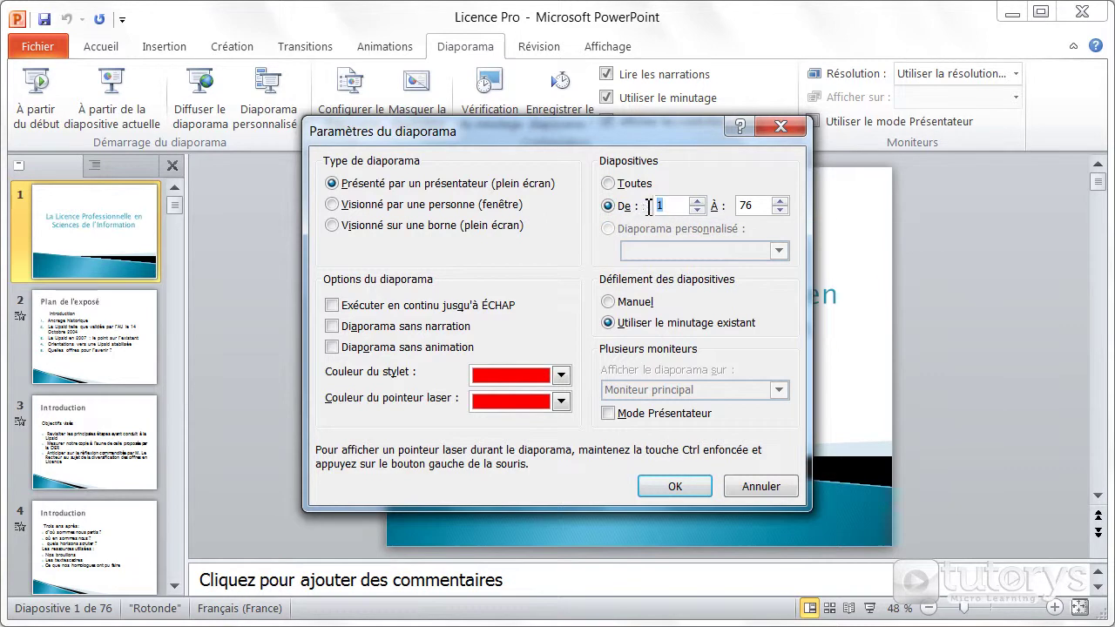
pyautogui.doubleClick(749, 206)
pyautogui.write('2')
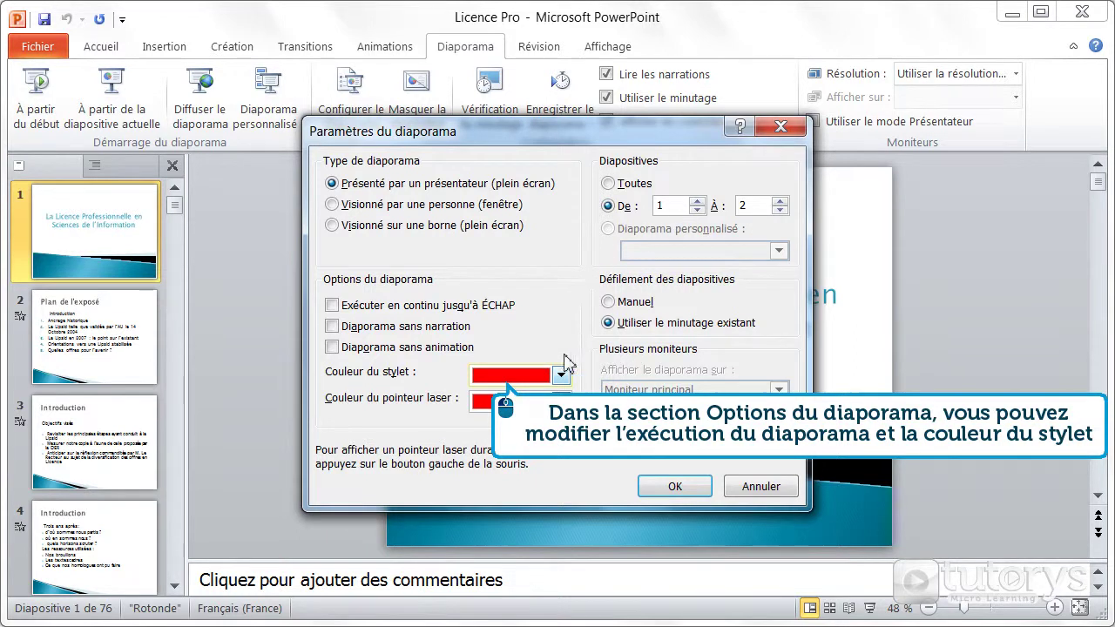
# Set the slideshow pen colour to blue and confirm the settings with OK.
pyautogui.click(562, 375)
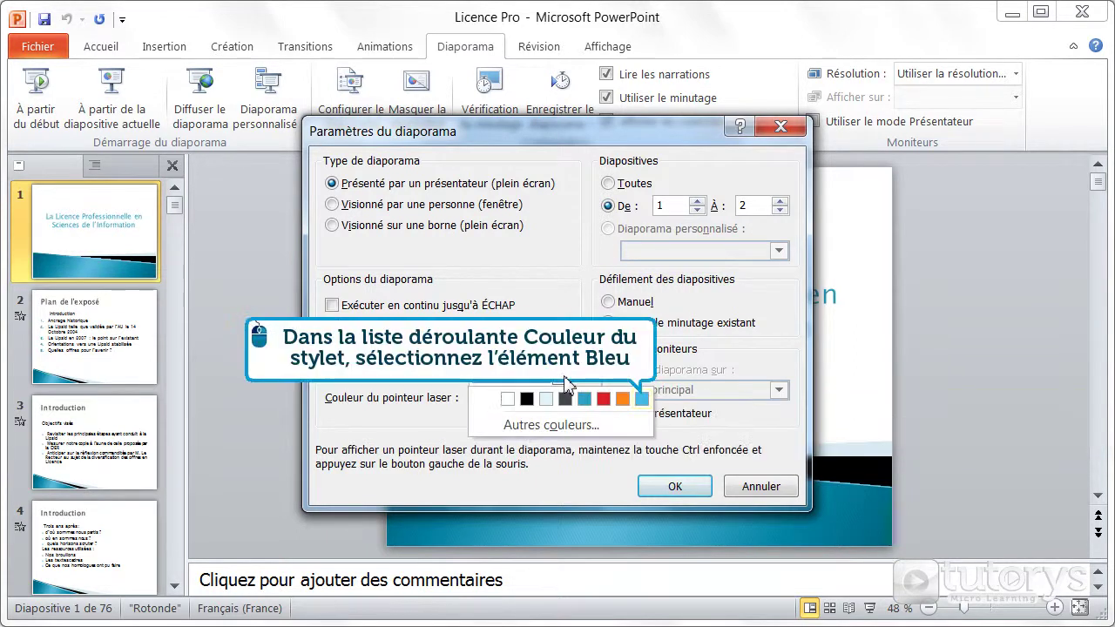
pyautogui.click(641, 401)
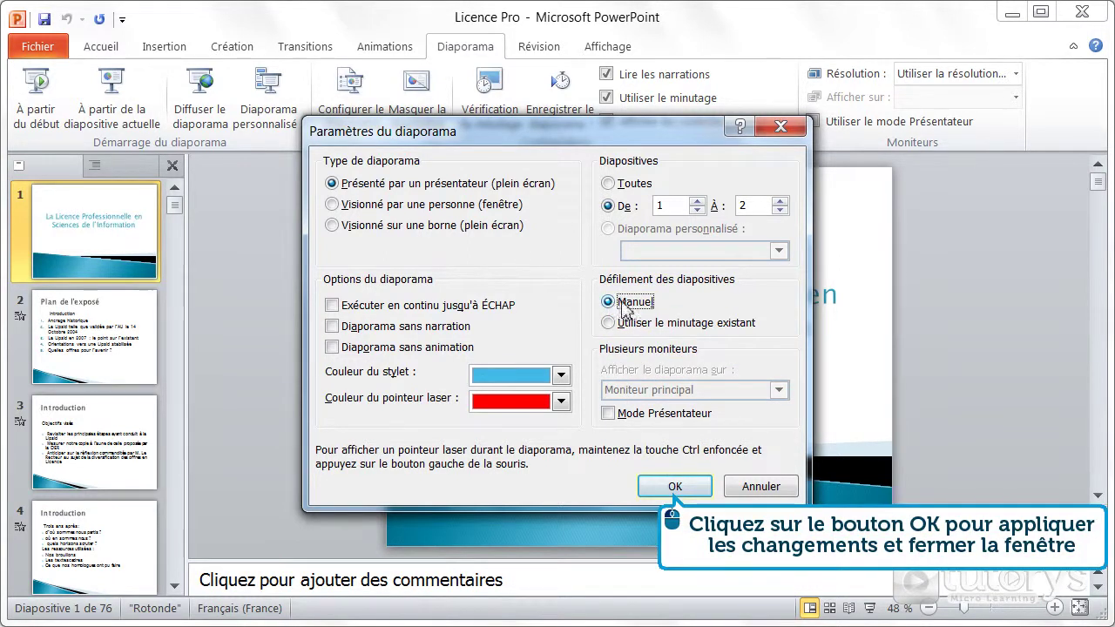
pyautogui.click(667, 486)
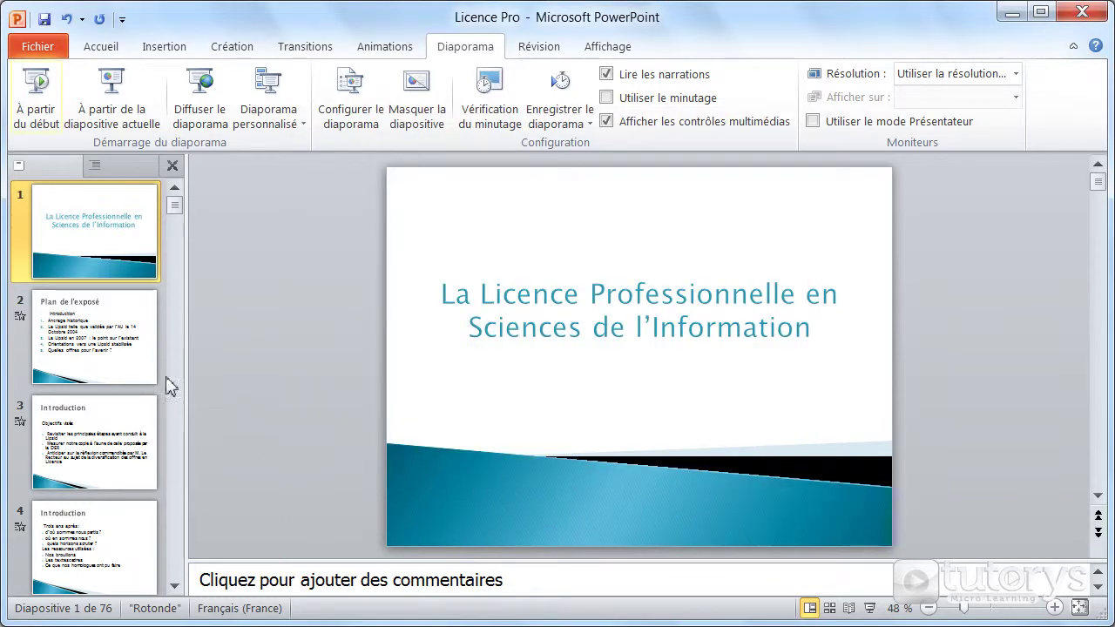
# Play slides 1–2 from the beginning, revealing every Plan de l'exposé bullet, then exit.
pyautogui.click(32, 116)
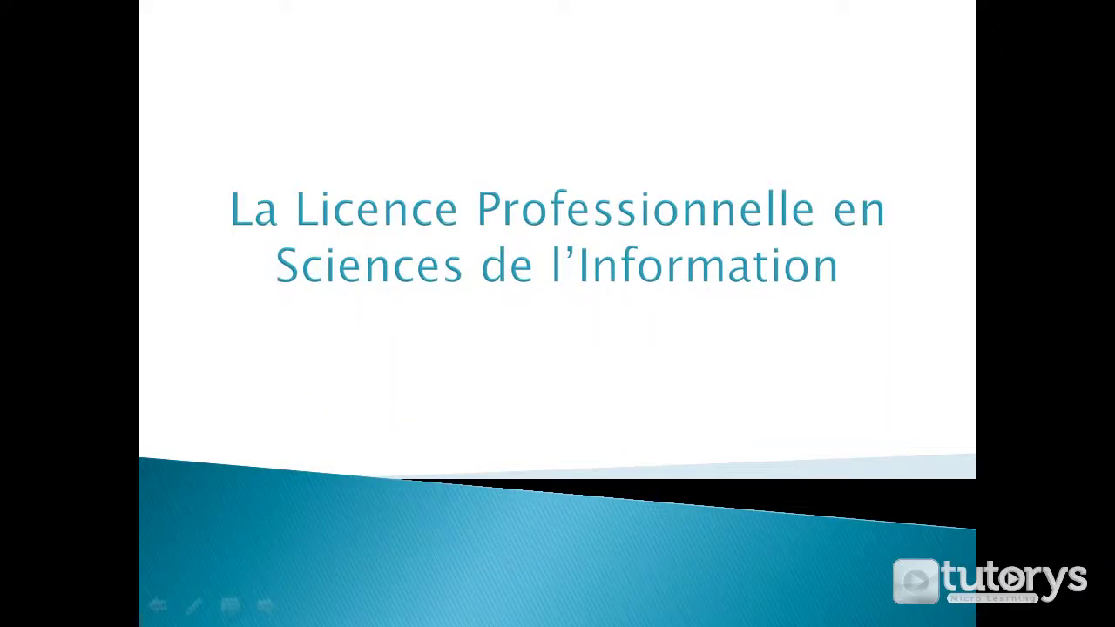
pyautogui.press('Right')
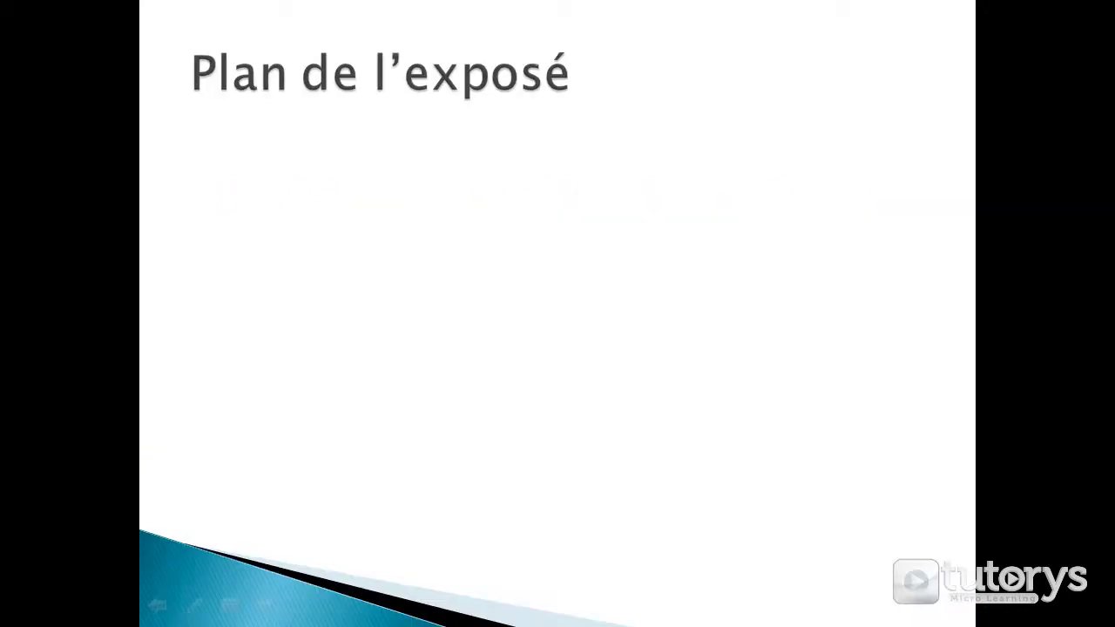
pyautogui.press('Right')
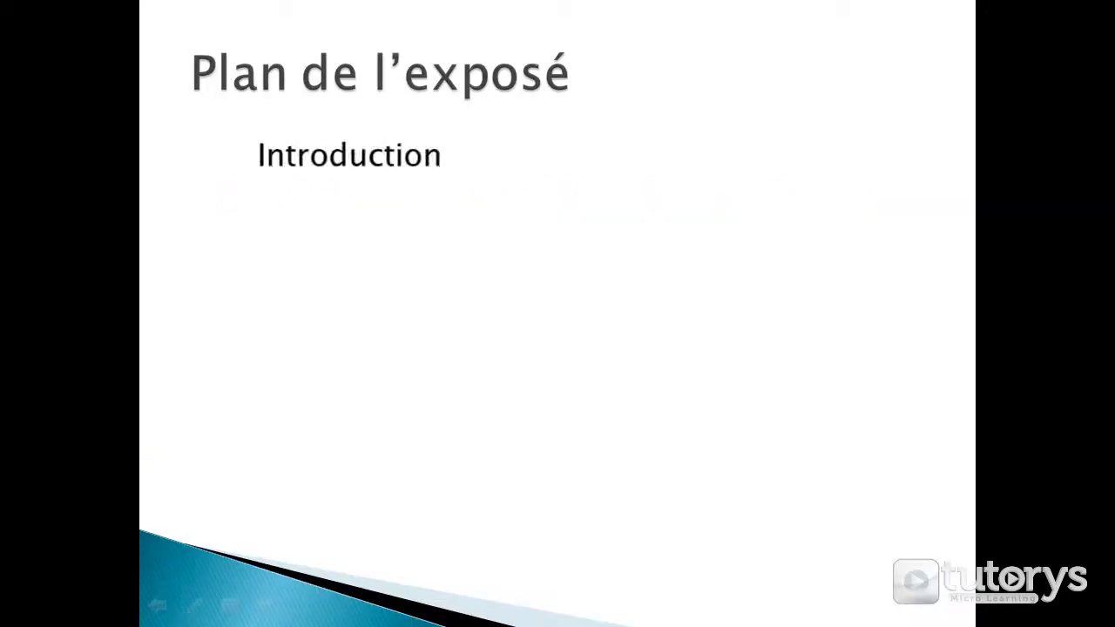
pyautogui.press('Right')
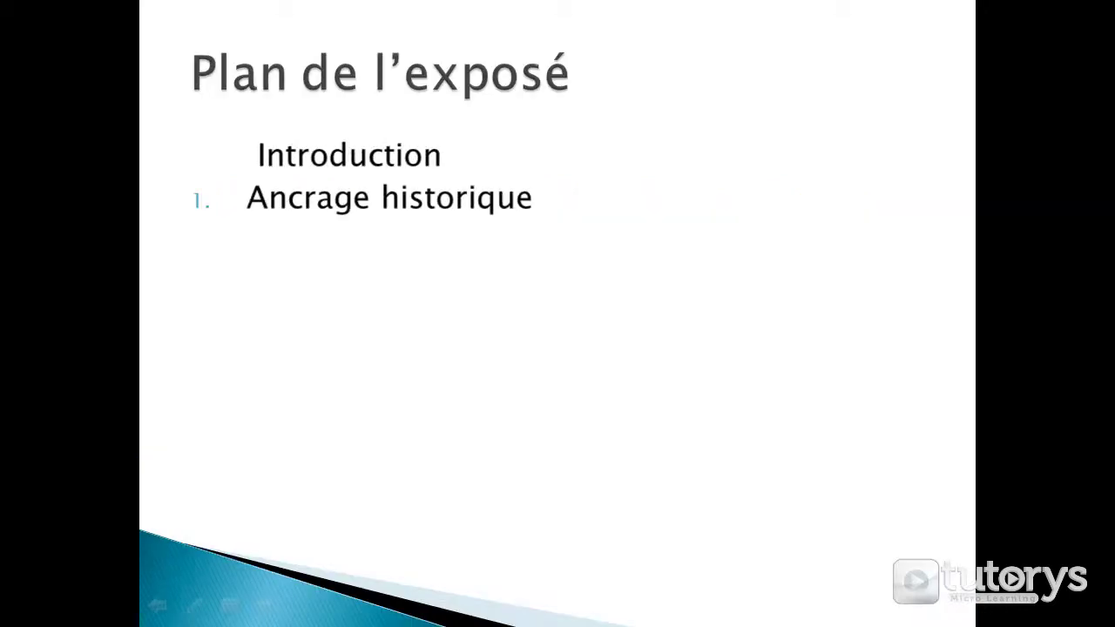
pyautogui.press('Right')
pyautogui.press('Right')
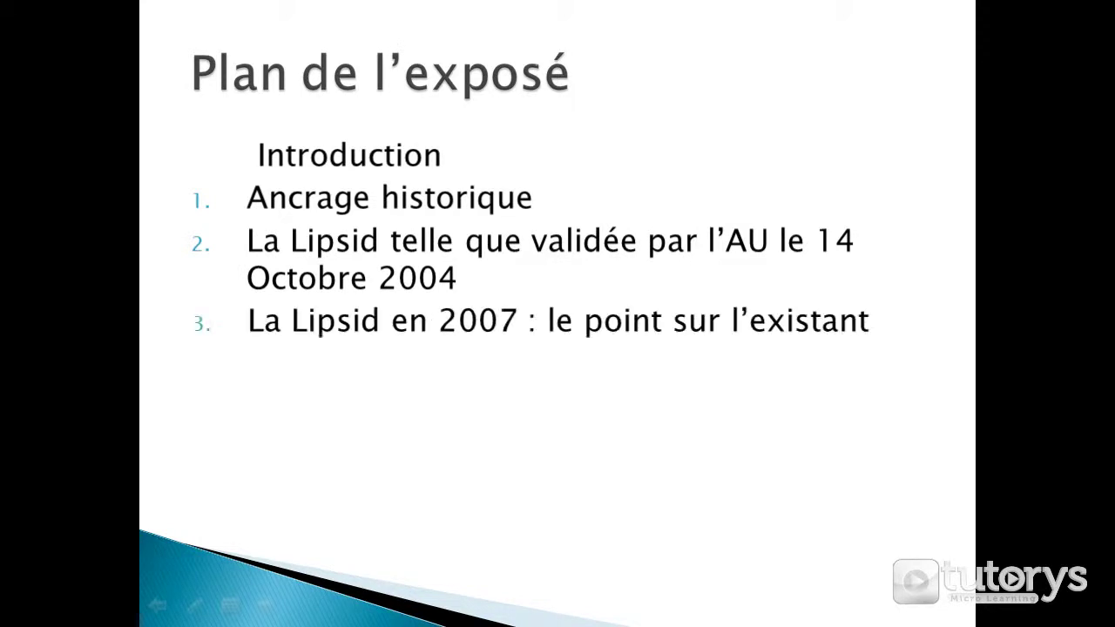
pyautogui.press('Right')
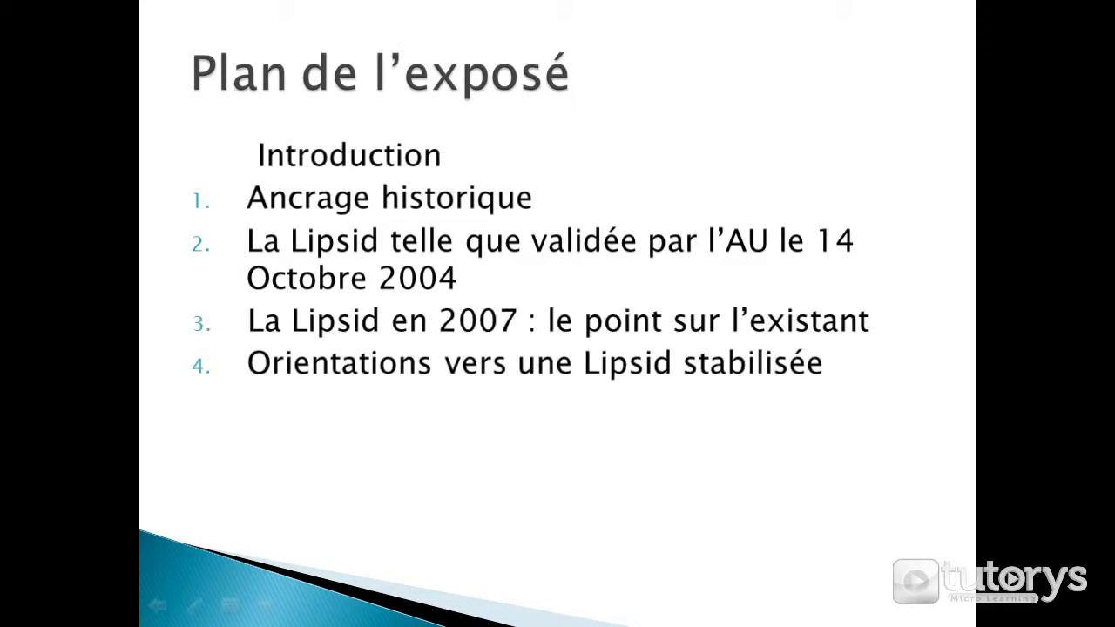
pyautogui.press('Right')
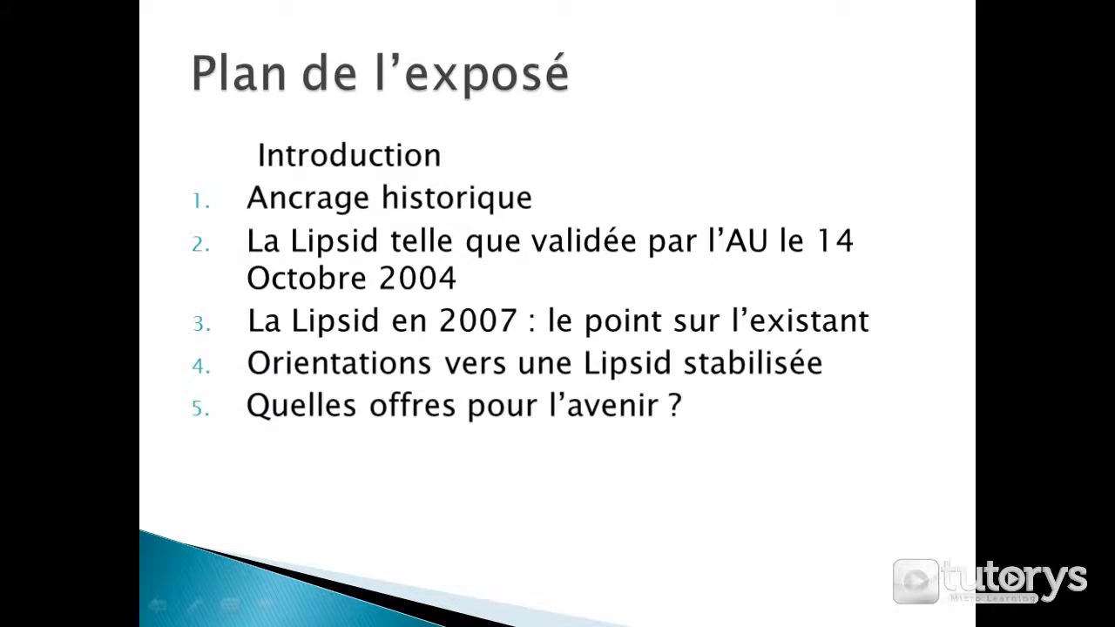
pyautogui.press('Right')
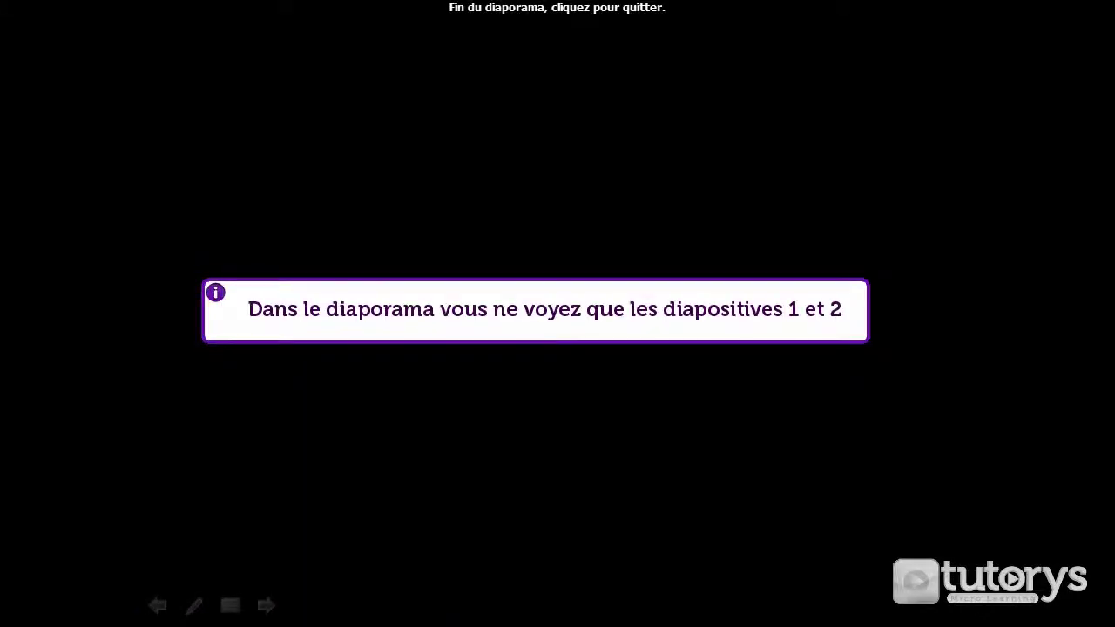
pyautogui.press('Right')
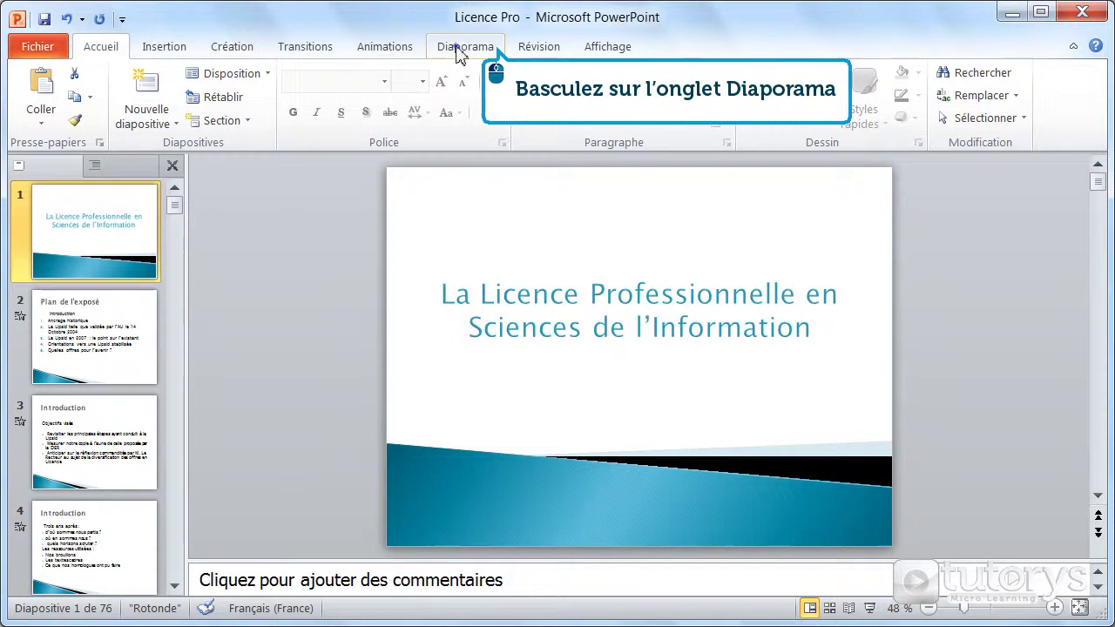
# Open Diaporamas personnalisés from the Diaporama tab and start a new custom show.
pyautogui.click(457, 49)
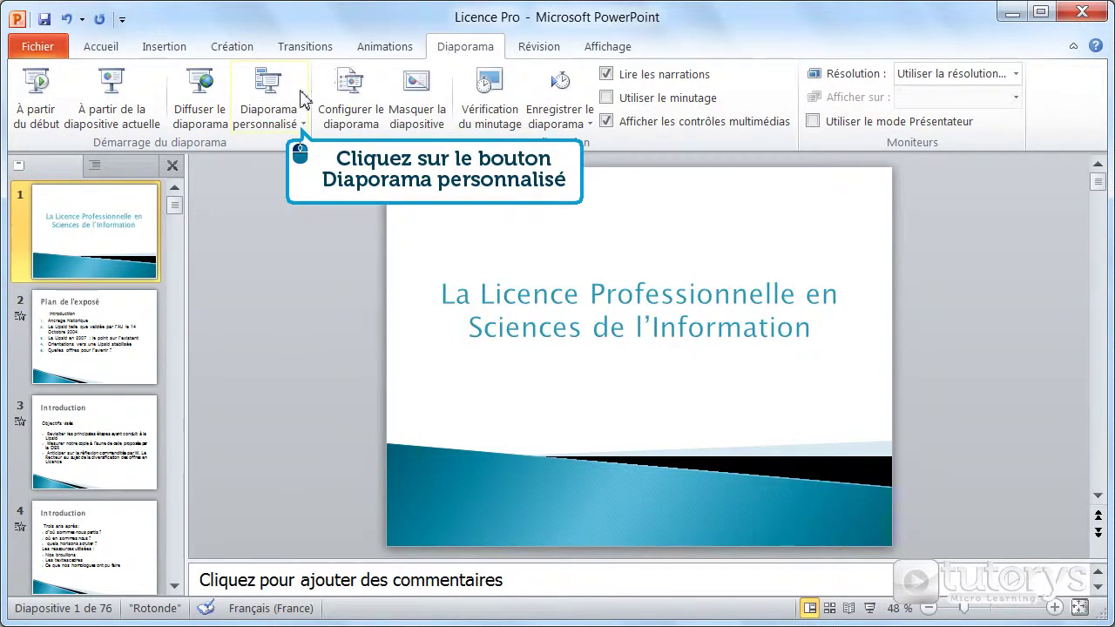
pyautogui.click(293, 133)
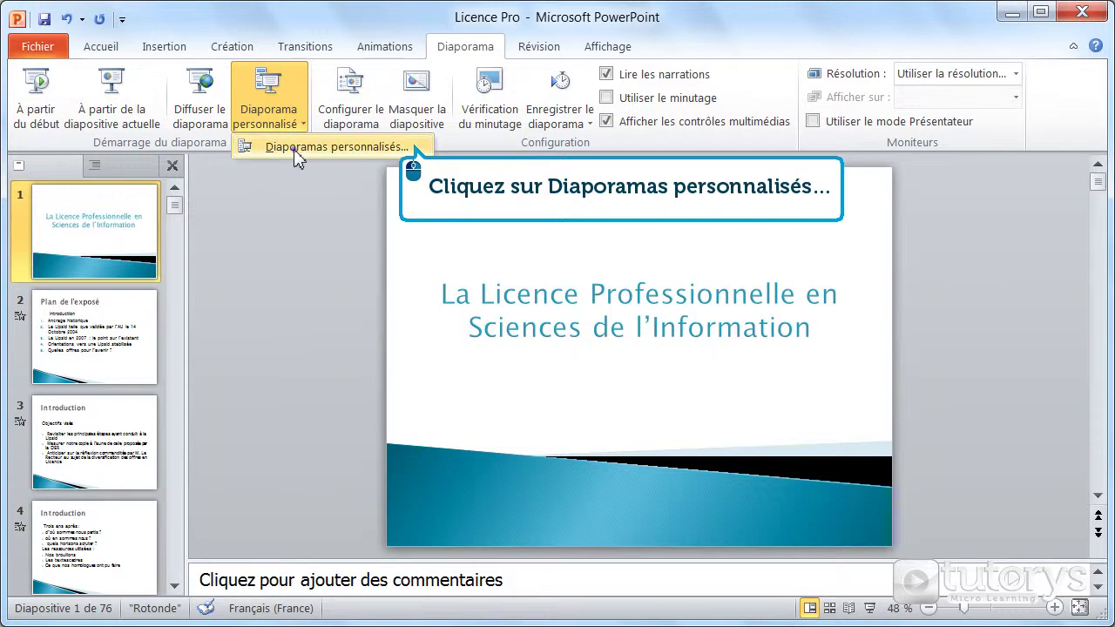
pyautogui.click(295, 148)
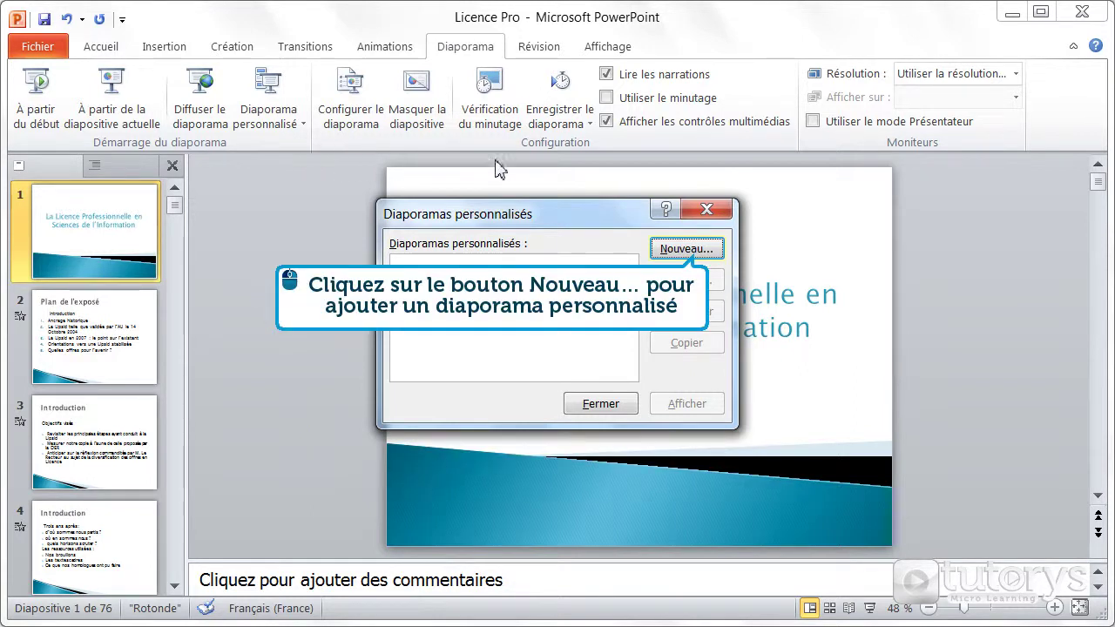
pyautogui.click(660, 250)
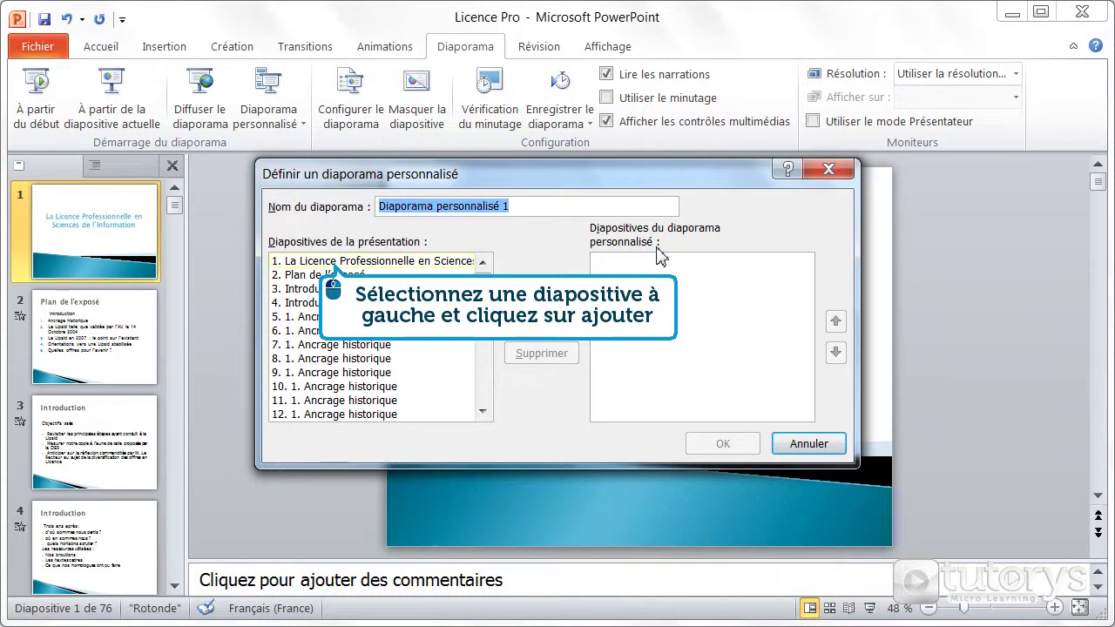
# Add slides 1, 2 and 3 (title, Plan de l'exposé, Introduction) to the custom show.
pyautogui.click(384, 261)
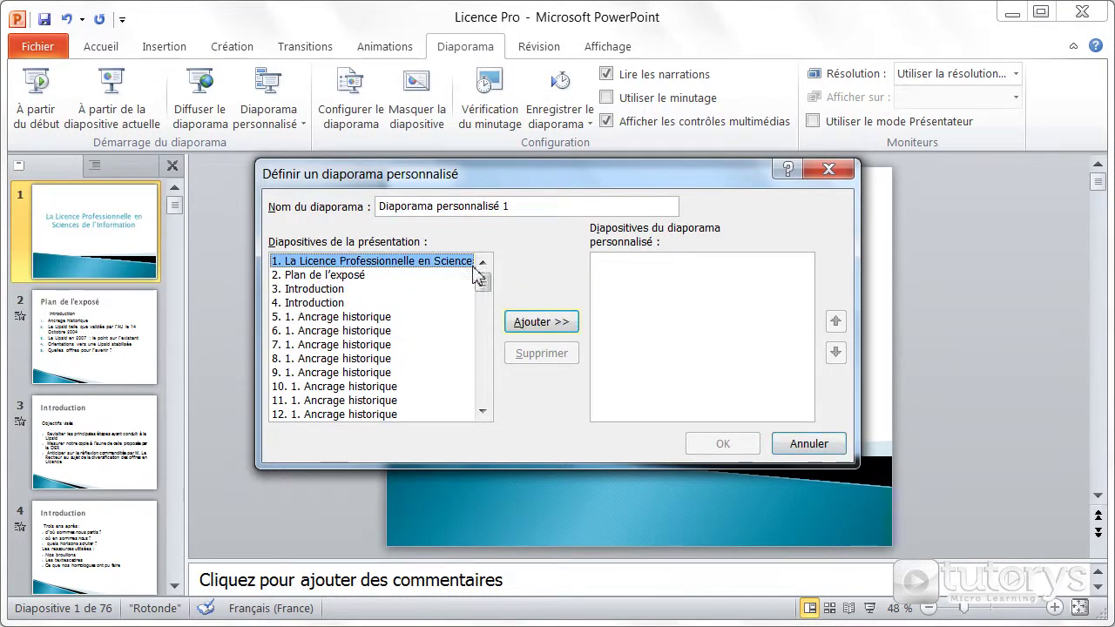
pyautogui.click(542, 322)
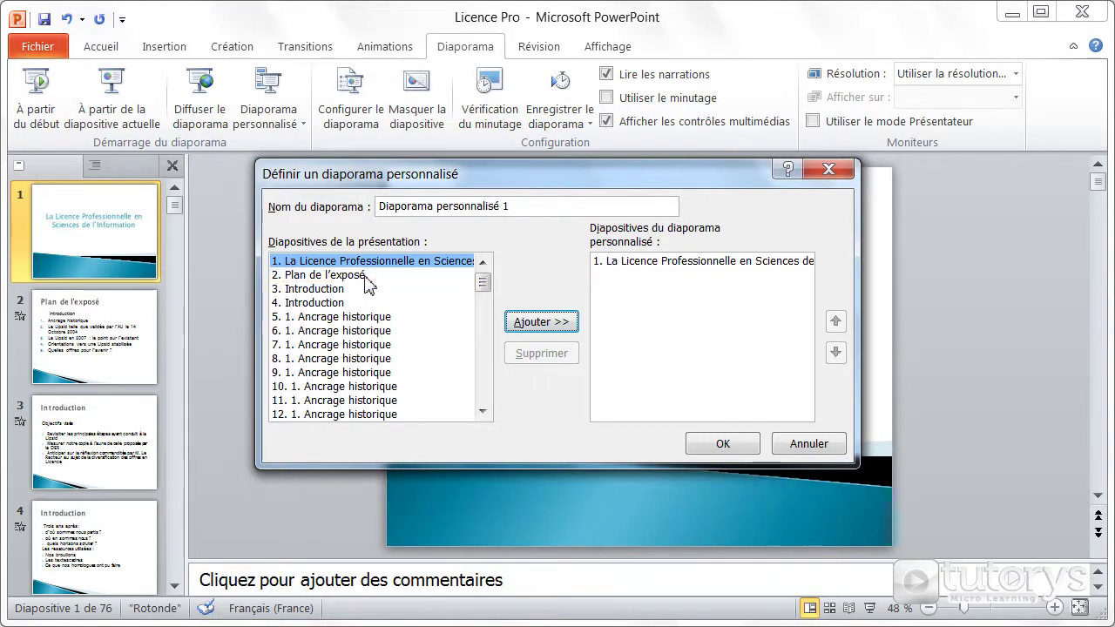
pyautogui.click(366, 277)
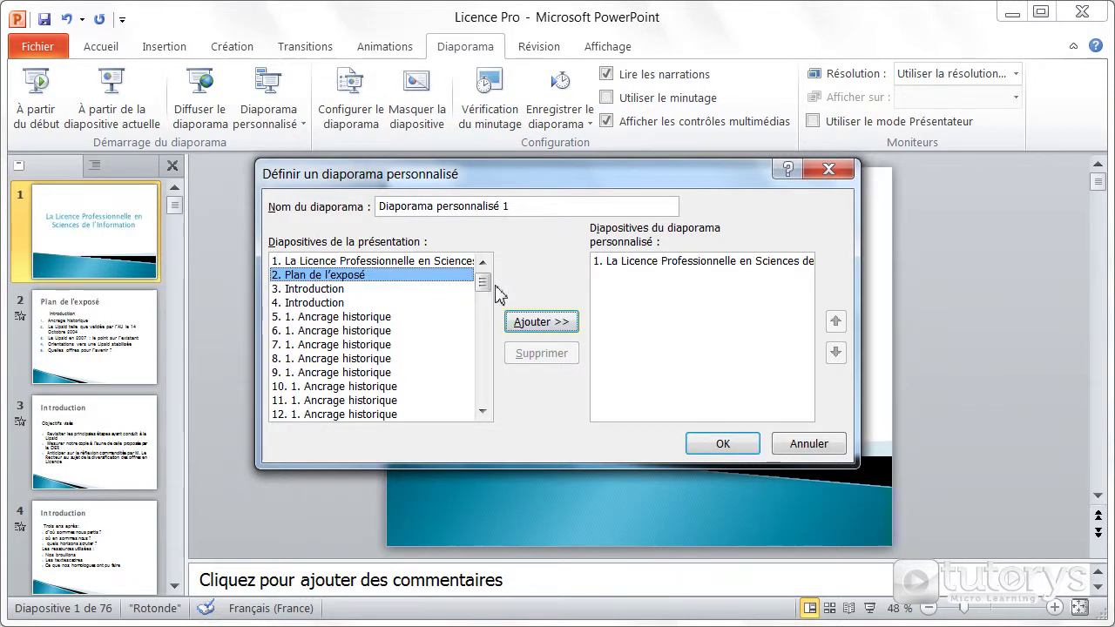
pyautogui.click(538, 322)
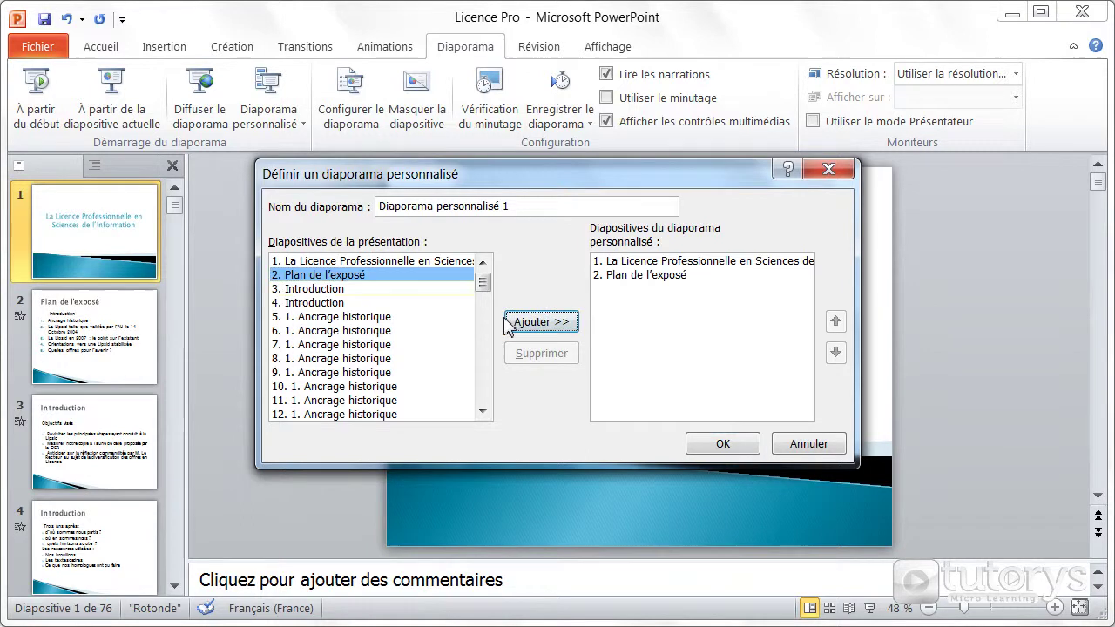
pyautogui.click(340, 291)
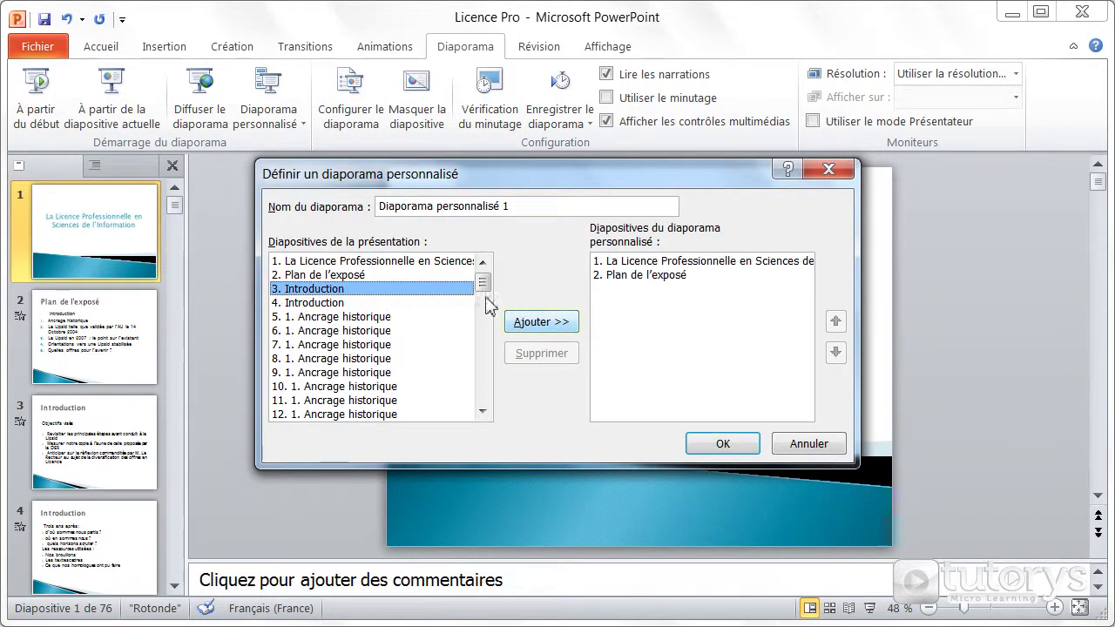
pyautogui.click(535, 323)
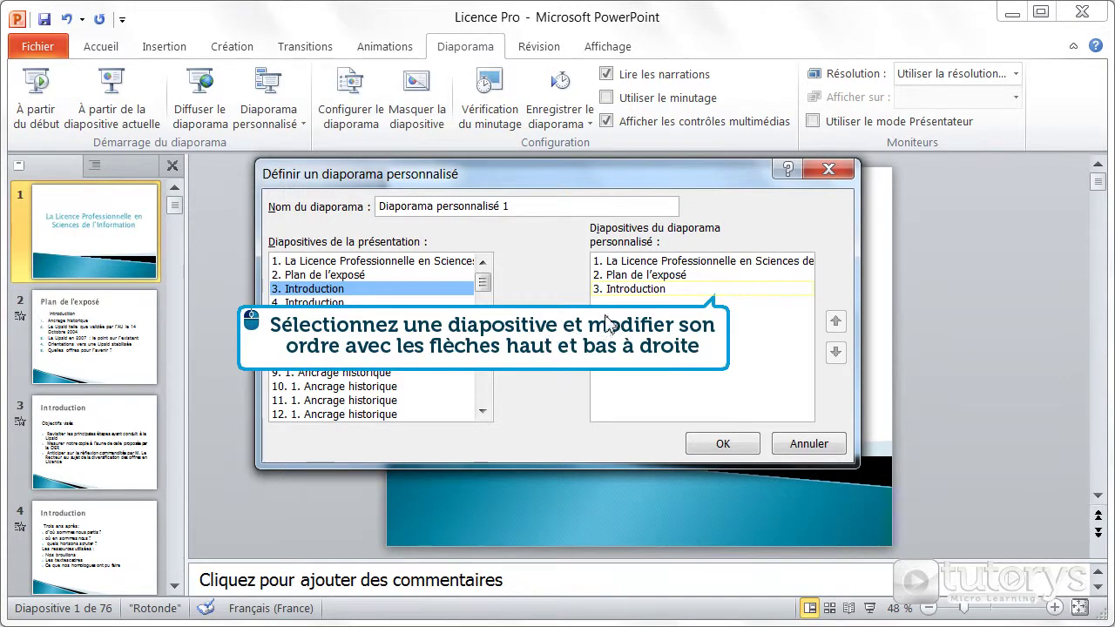
# Move Introduction above Plan de l'exposé and save the custom show as Diaporama personnalisé 1.
pyautogui.click(641, 289)
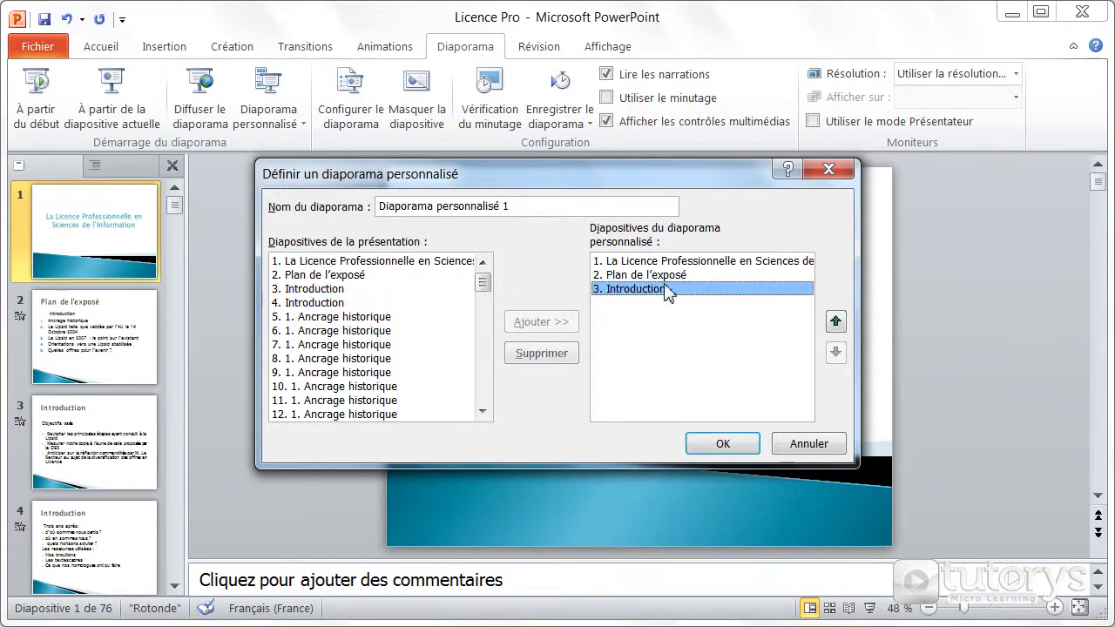
pyautogui.click(836, 322)
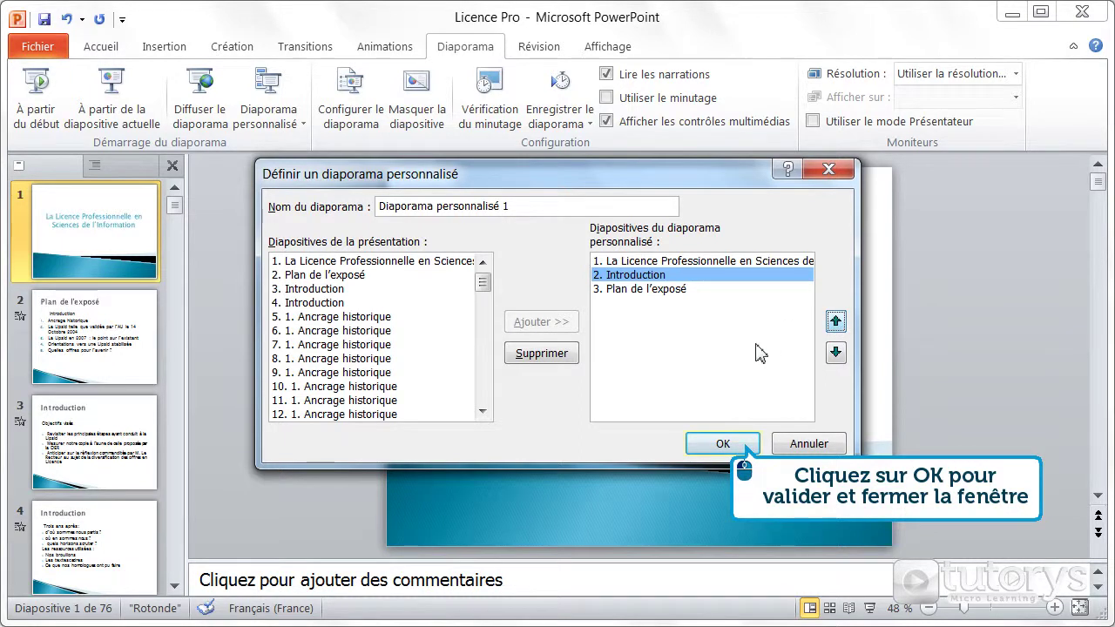
pyautogui.click(725, 443)
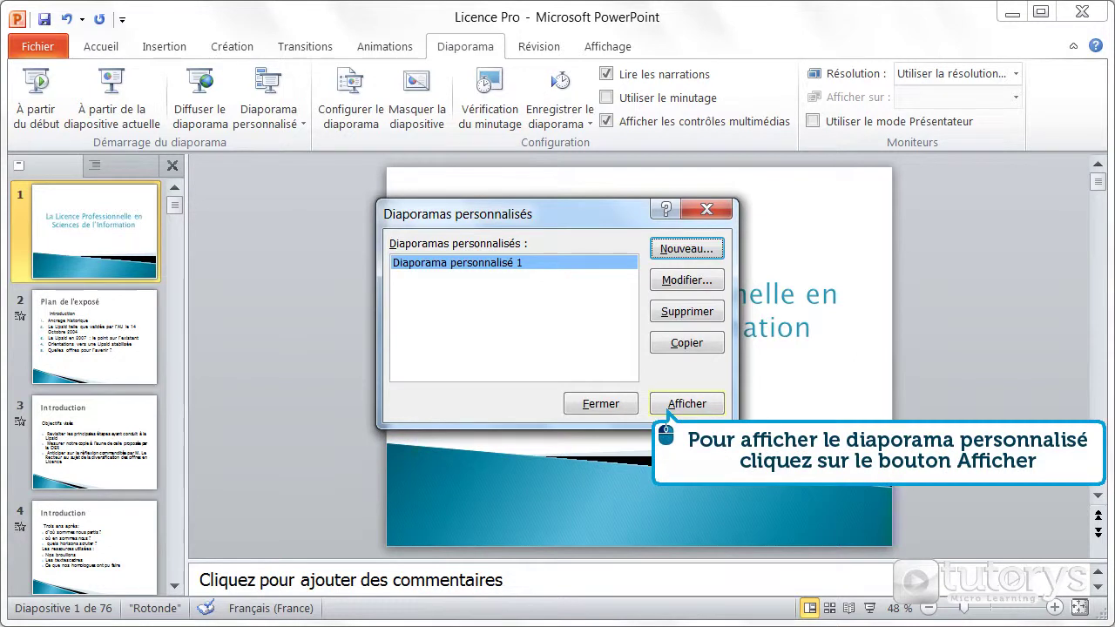
# Play the custom show through Introduction's objectives and Plan de l'exposé's outline items, then exit.
pyautogui.click(677, 411)
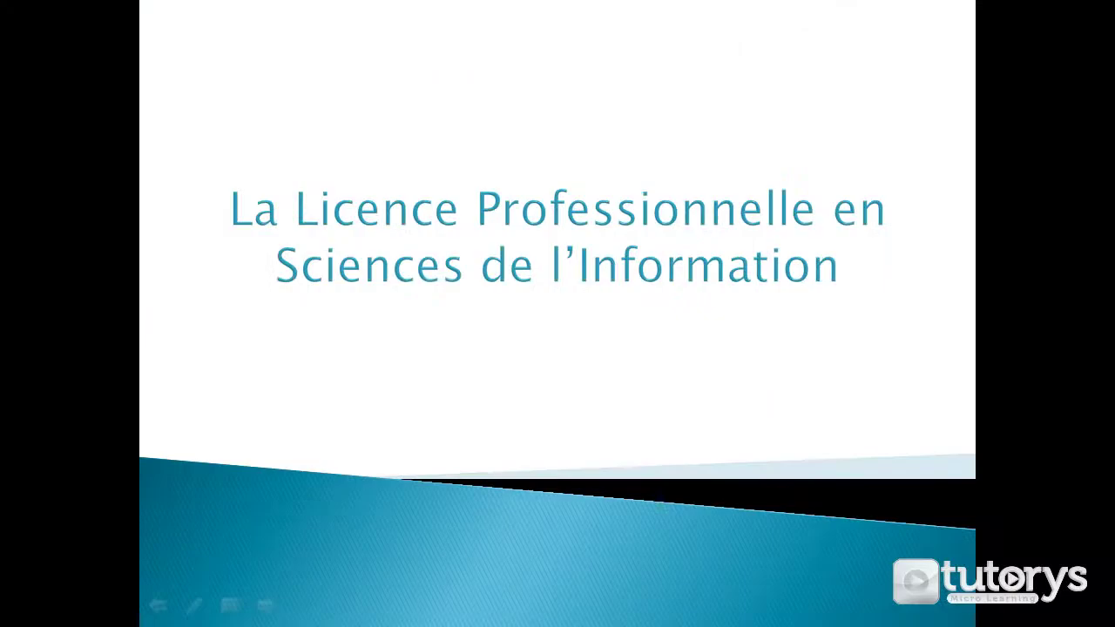
pyautogui.press('Right')
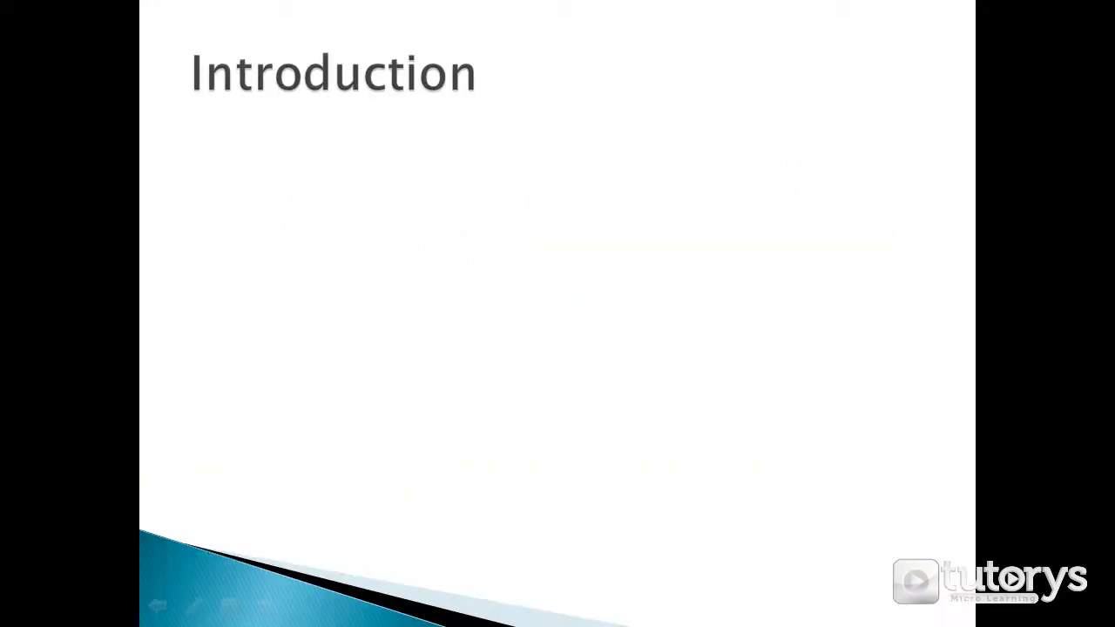
pyautogui.press('Right')
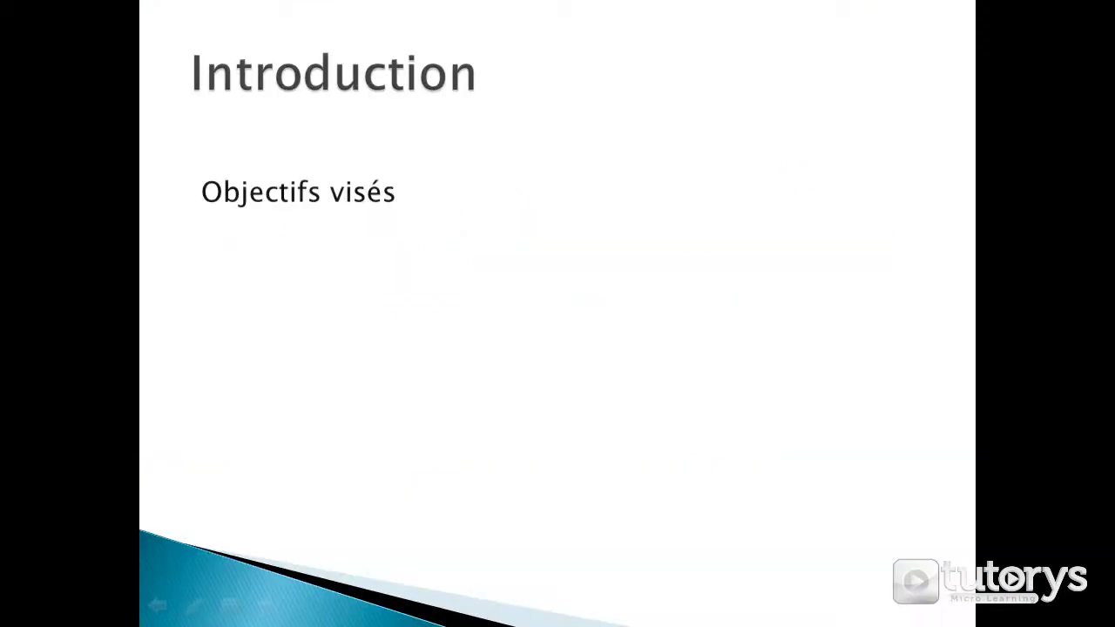
pyautogui.press('Right')
pyautogui.press('Right')
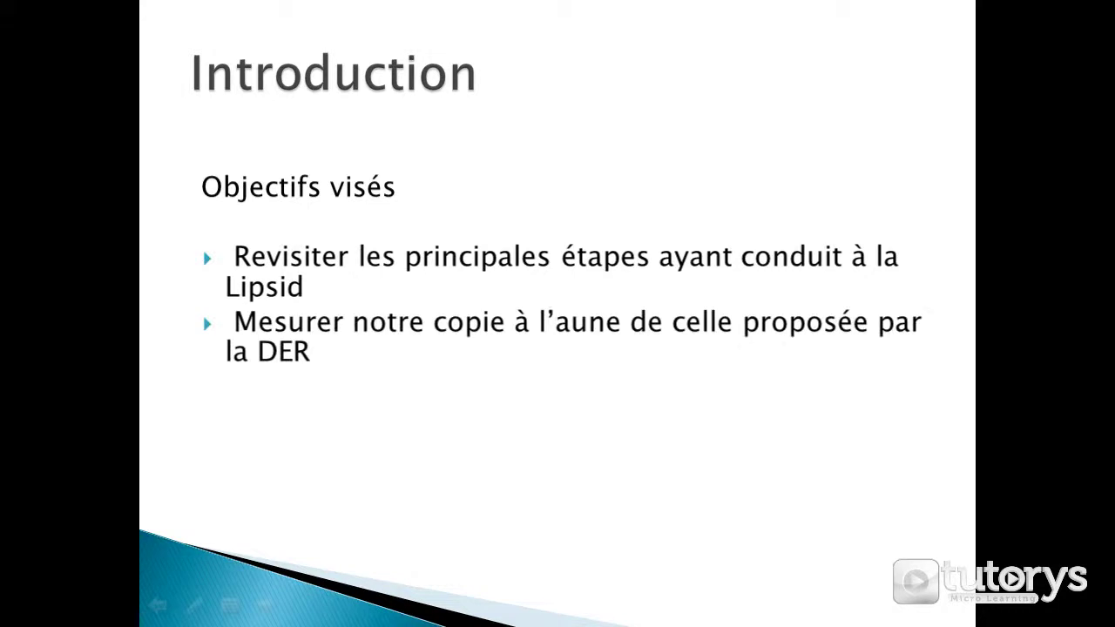
pyautogui.press('Right')
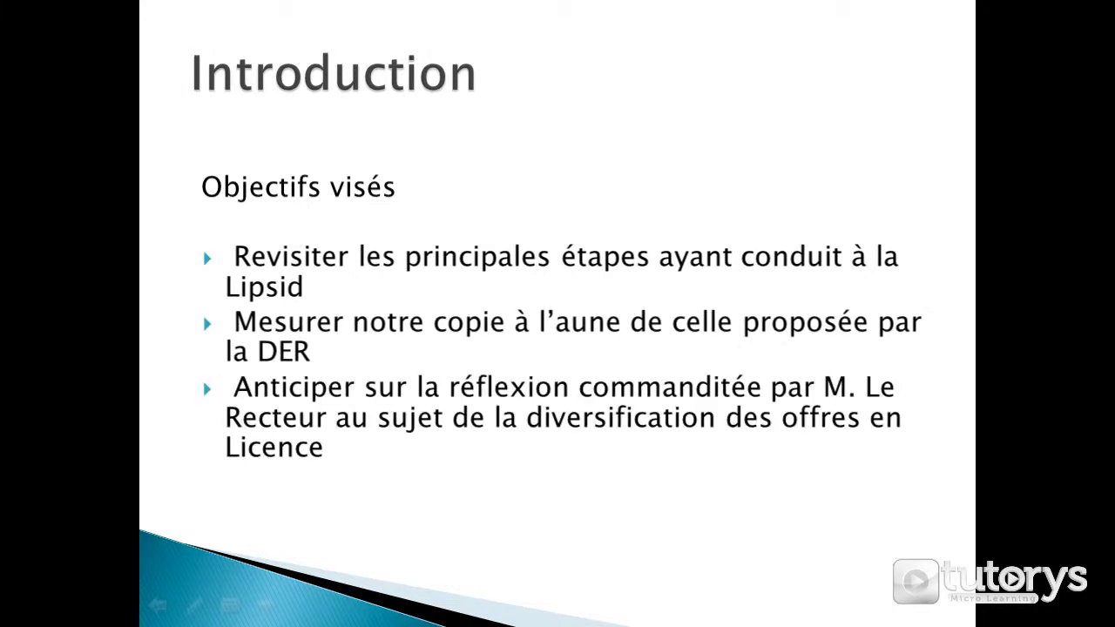
pyautogui.press('Right')
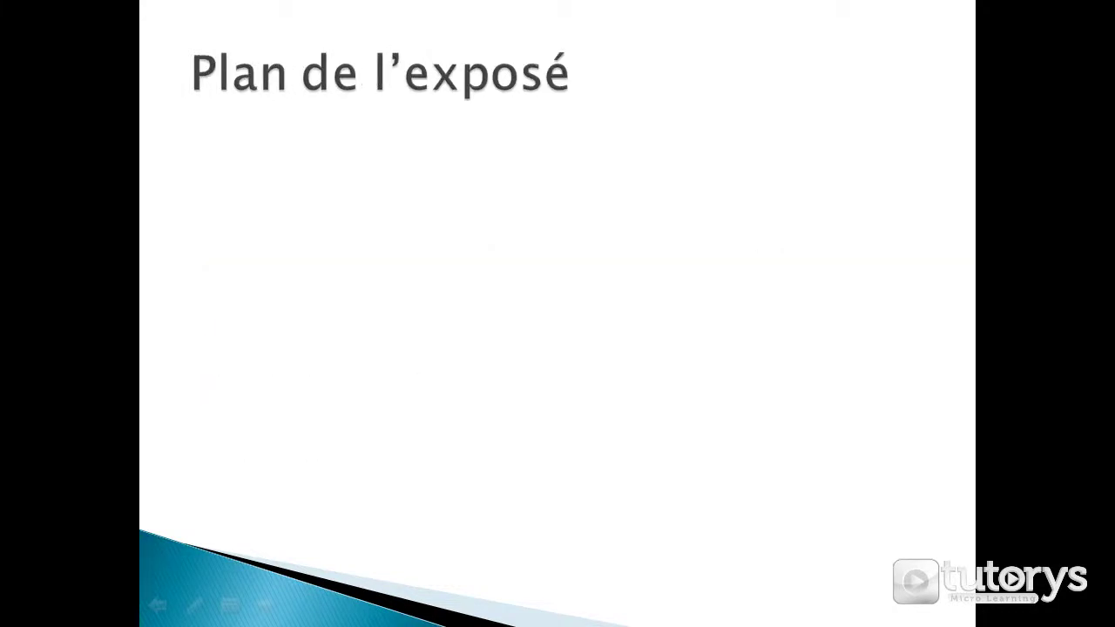
pyautogui.press('Right')
pyautogui.press('Right')
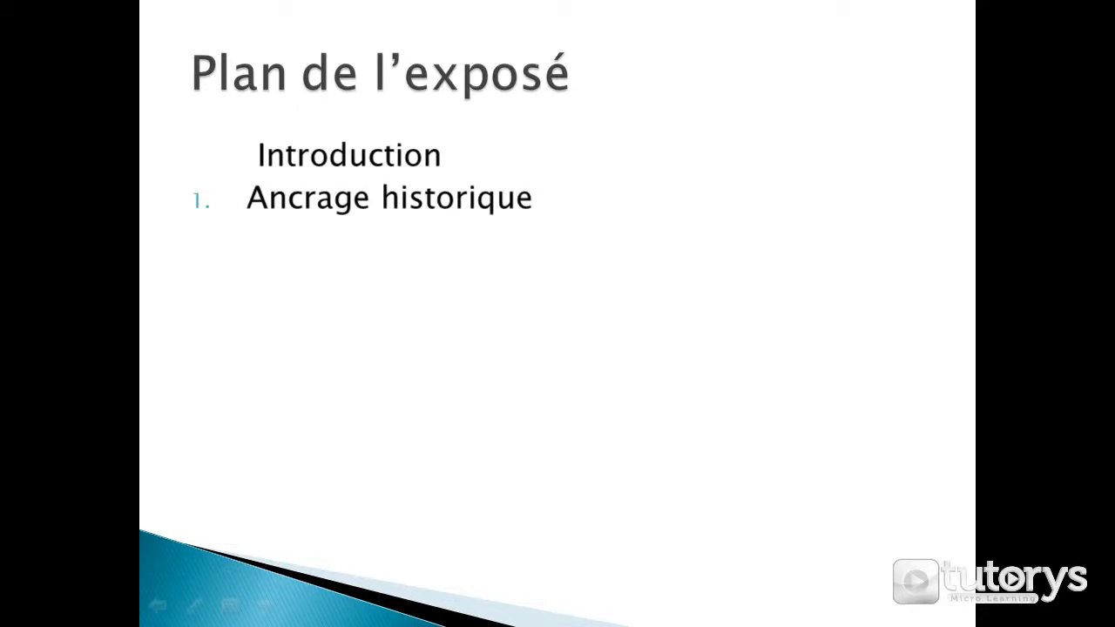
pyautogui.press('Right')
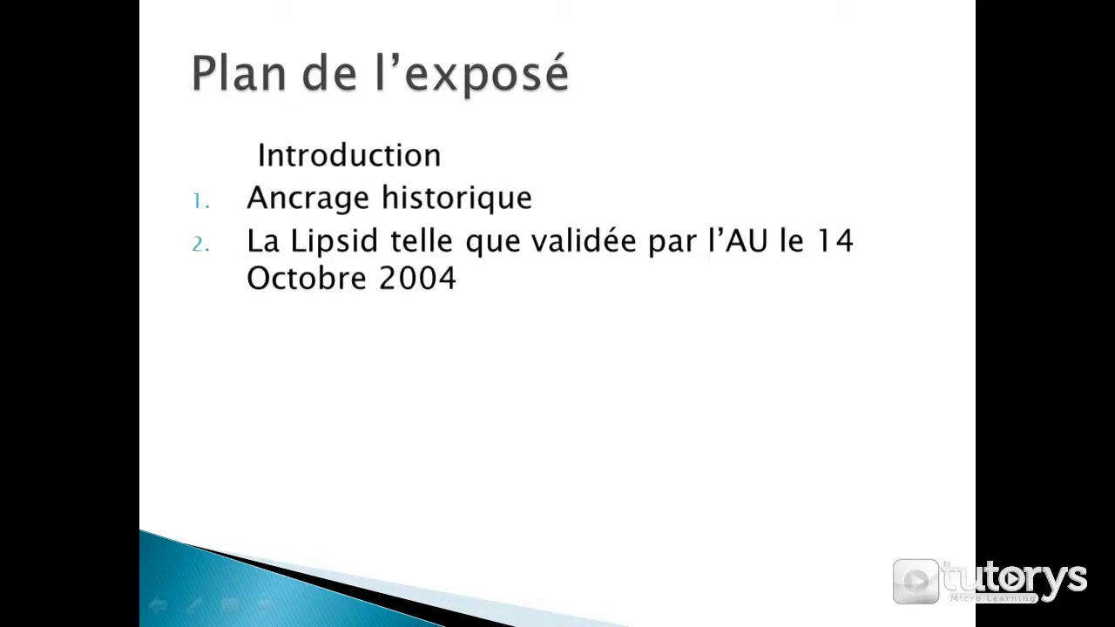
pyautogui.press('Right')
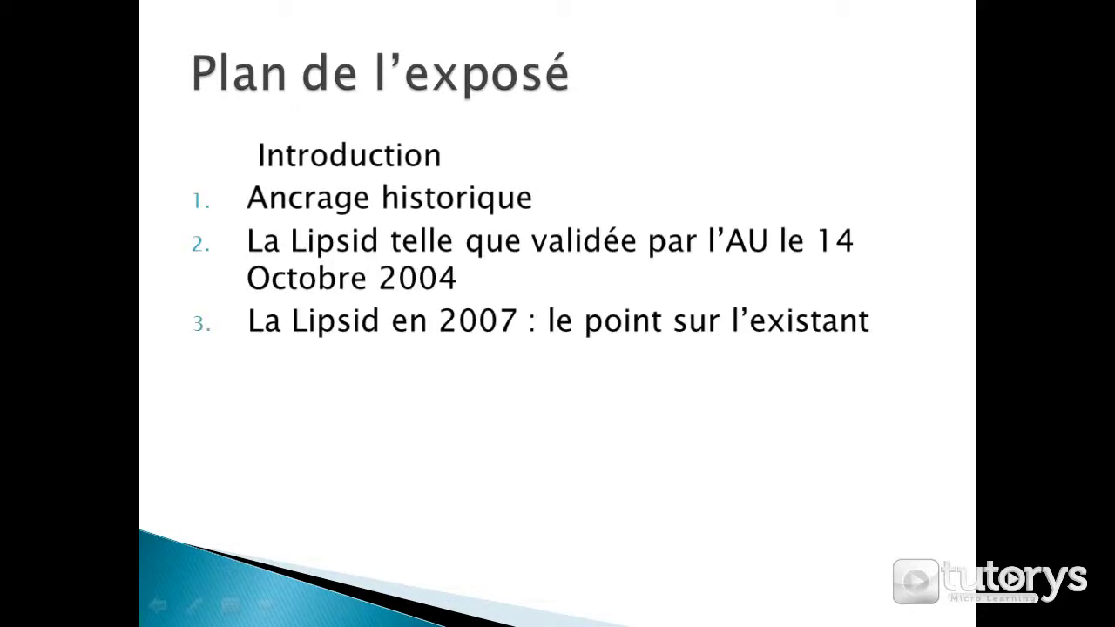
pyautogui.press('Right')
pyautogui.press('Right')
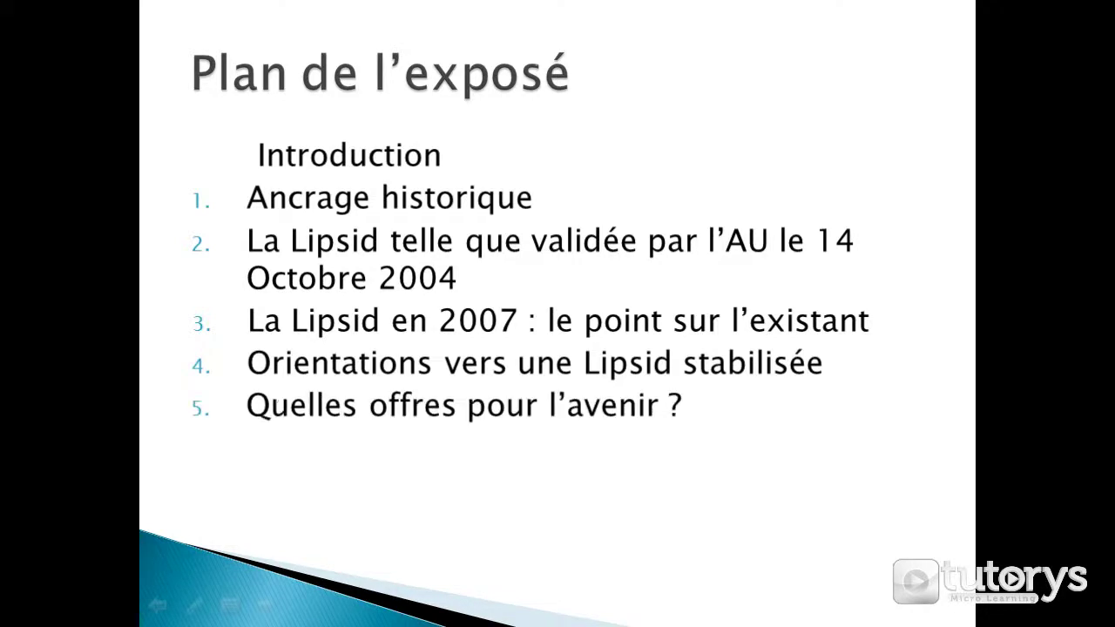
pyautogui.press('Right')
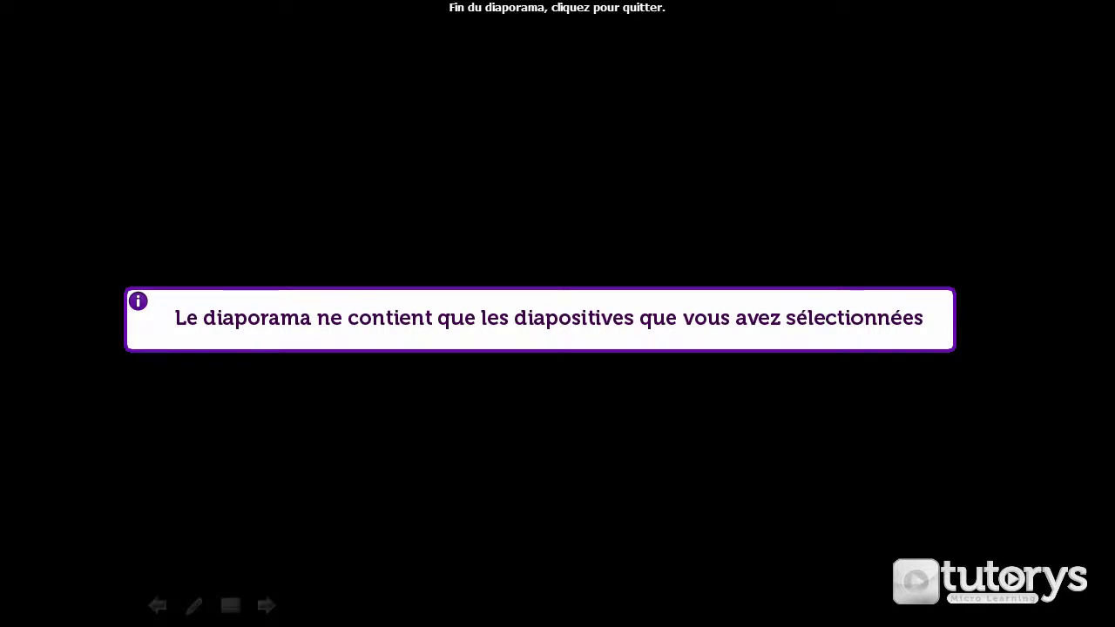
pyautogui.press('Right')
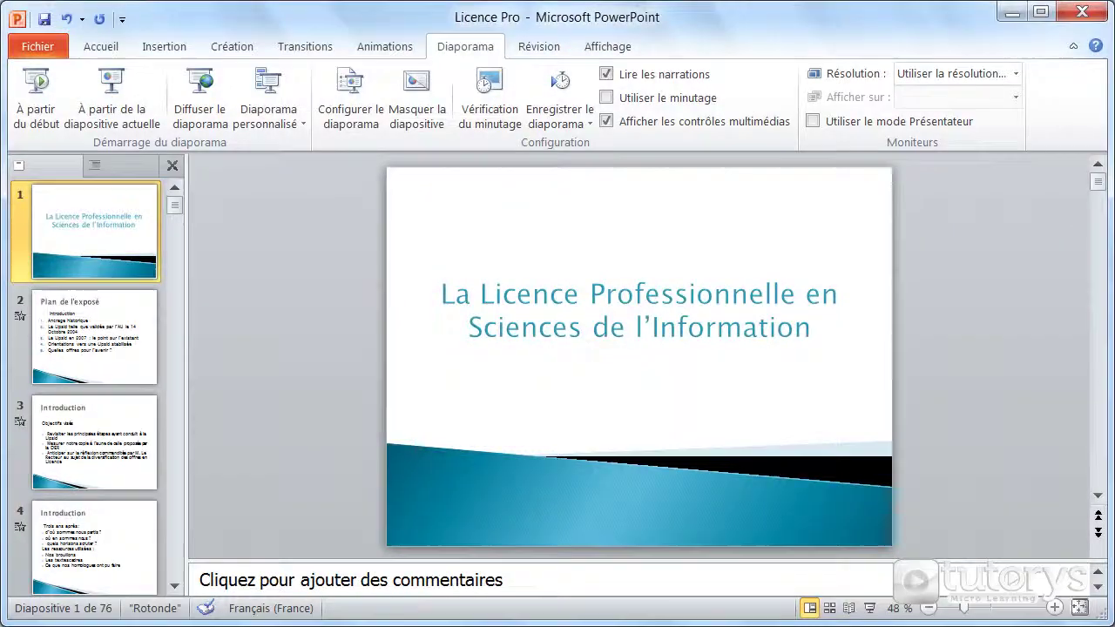